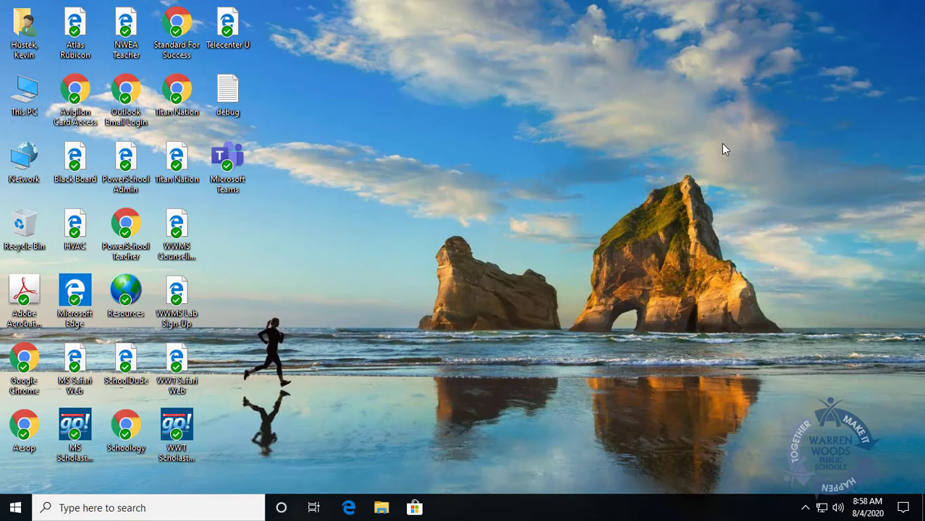
Step: Launch Google Chrome from its desktop shortcut
double_click(24, 362)
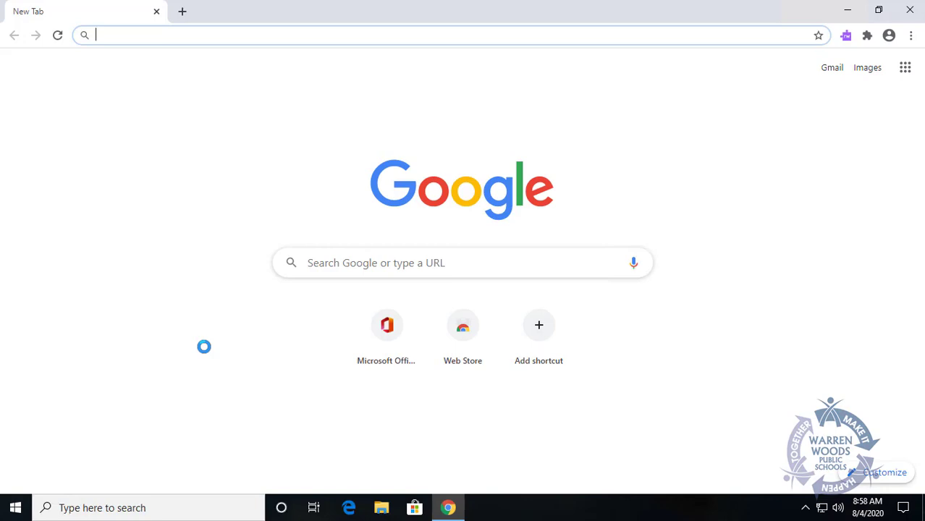
type("www.office.com")
key("Return")
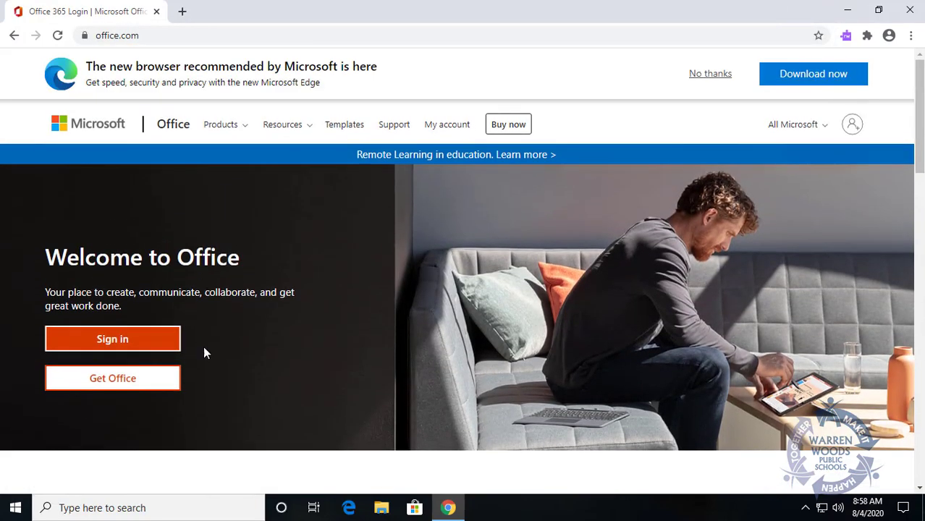
left_click(112, 346)
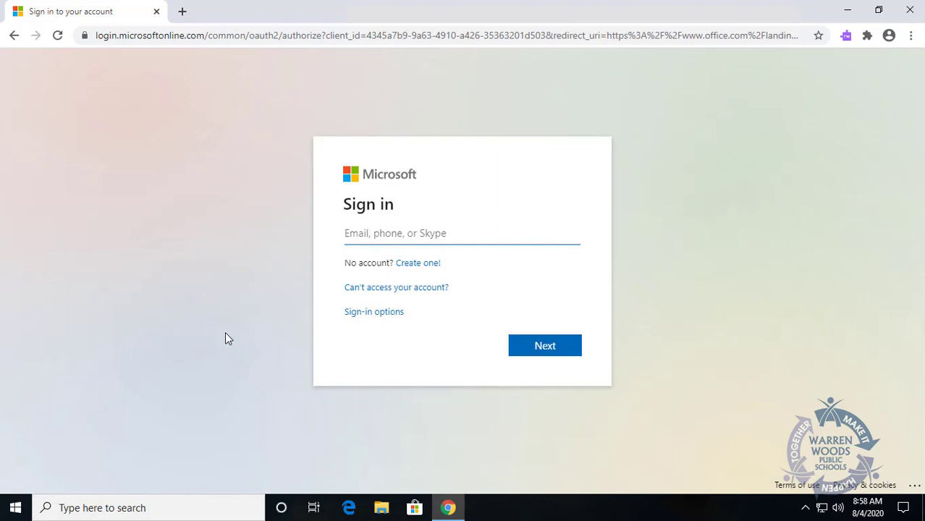
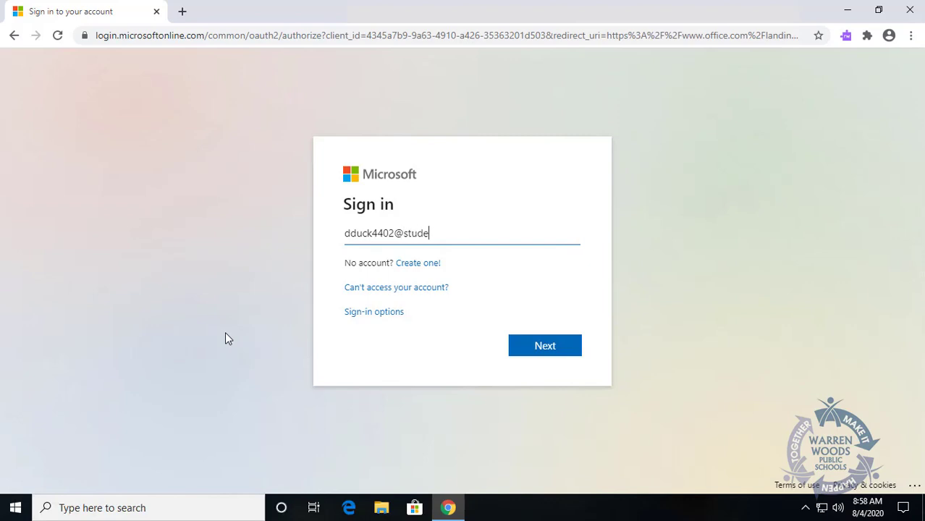
Step: Sign in with the student's school e-mail address and the account password
left_click(539, 347)
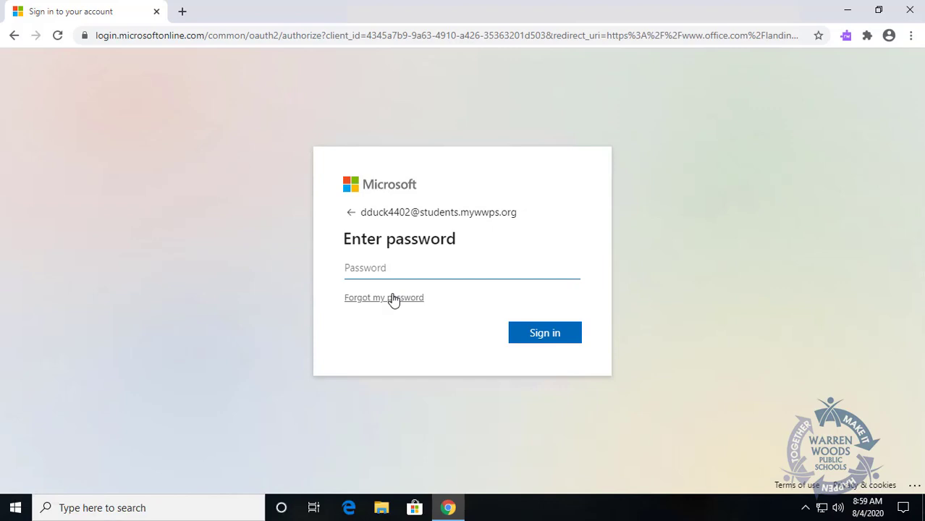
type("••••••")
left_click(544, 341)
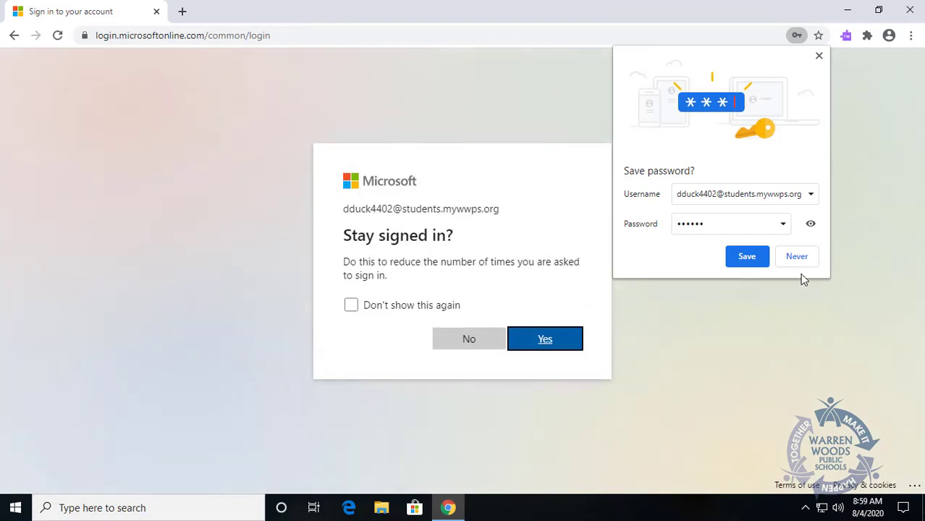
Step: Decline saving the password and staying signed in, then close the Office welcome tour
left_click(805, 262)
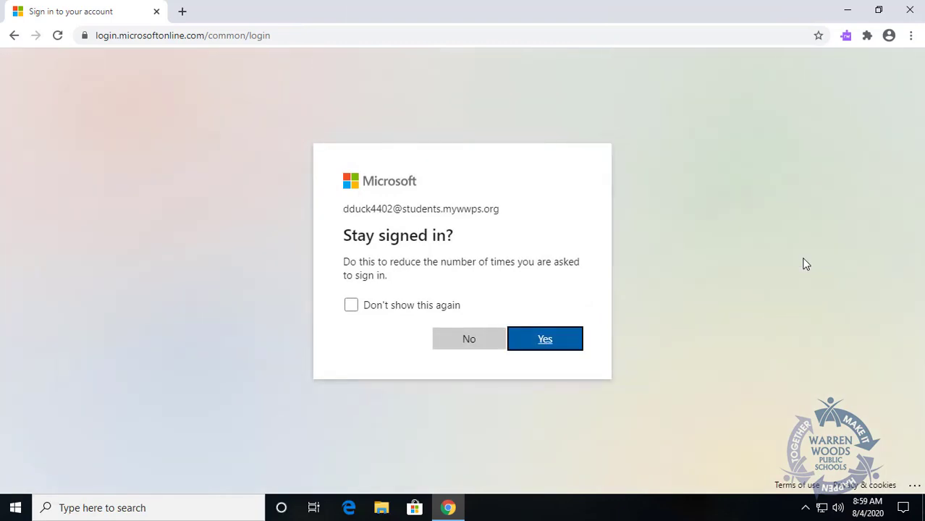
left_click(458, 344)
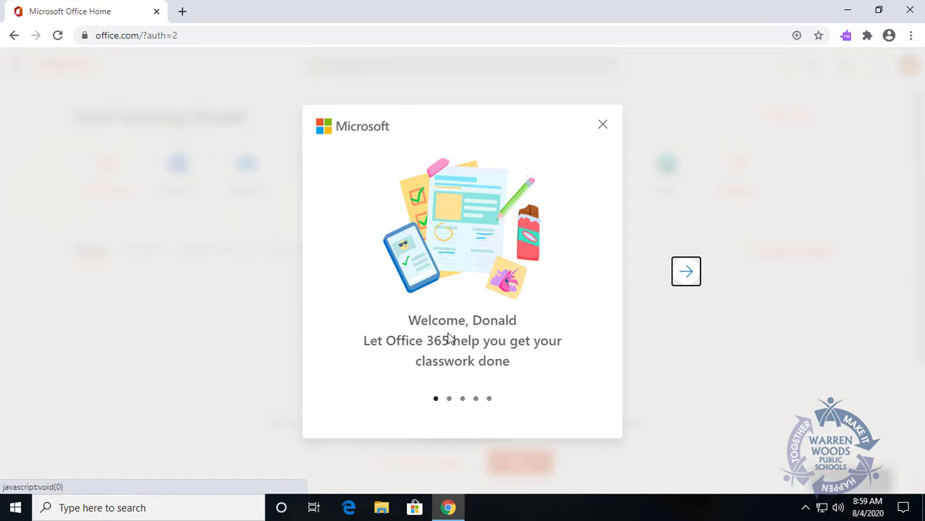
left_click(686, 275)
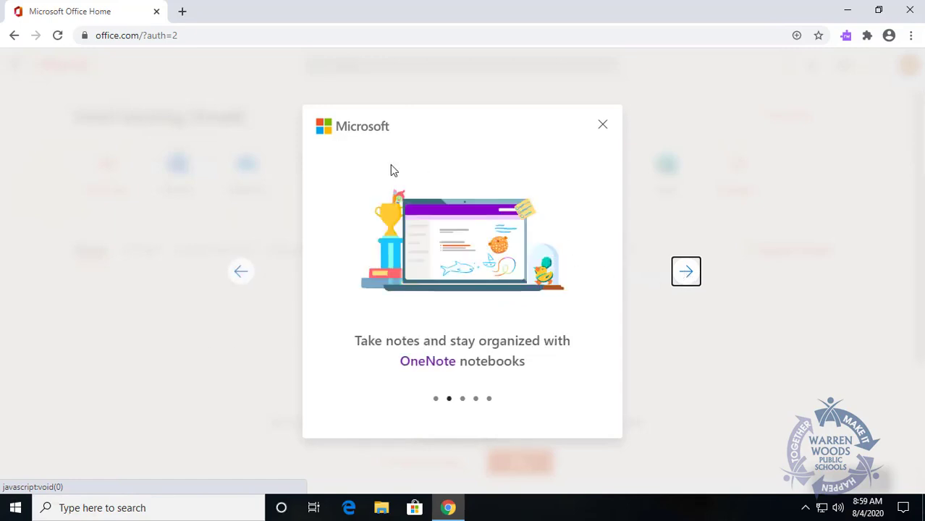
left_click(602, 128)
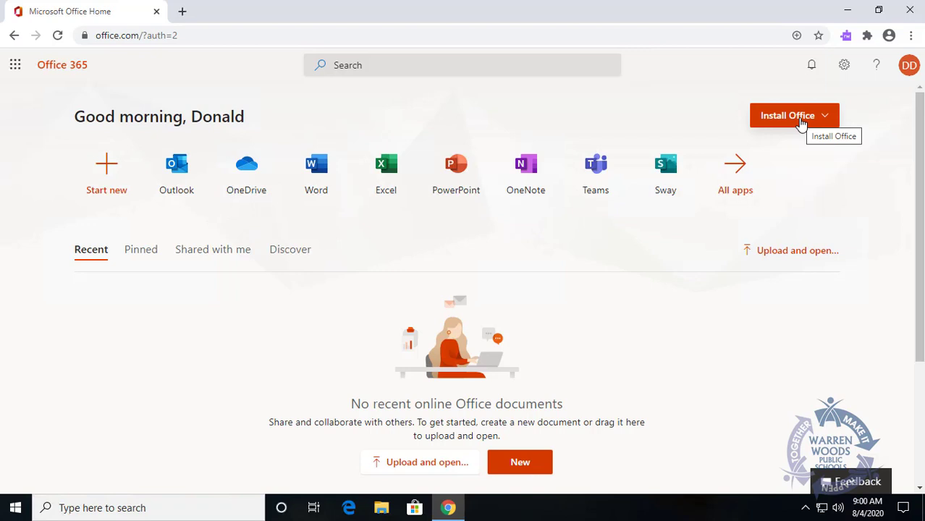
left_click(798, 121)
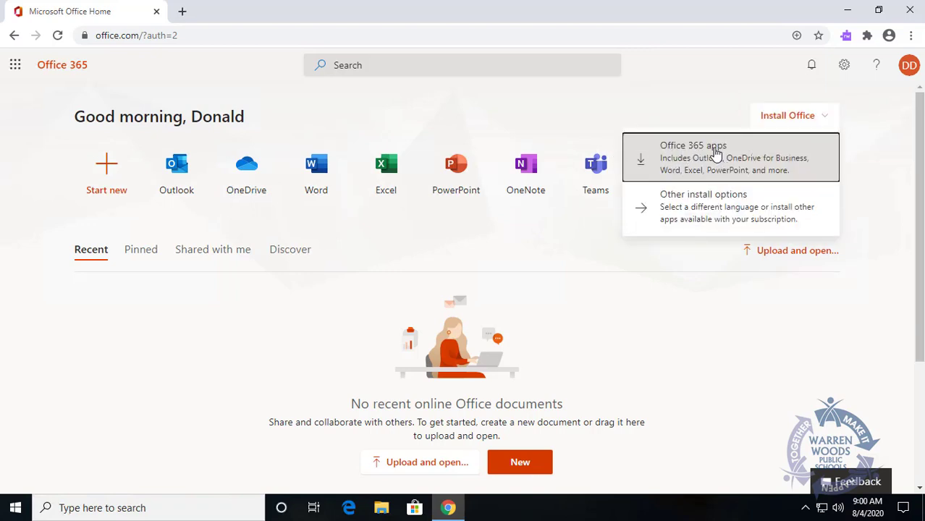
left_click(700, 95)
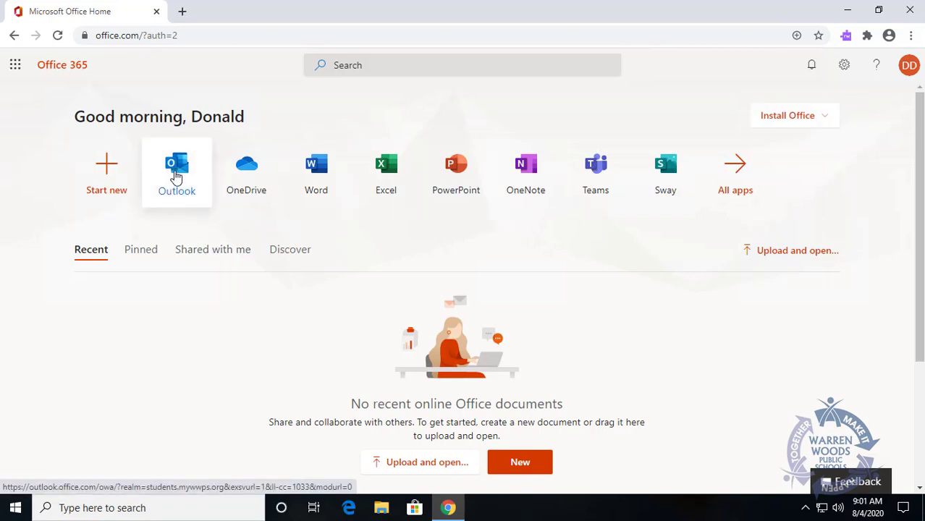
Step: Open Outlook mail in a new tab and dismiss its welcome tour
left_click(176, 176)
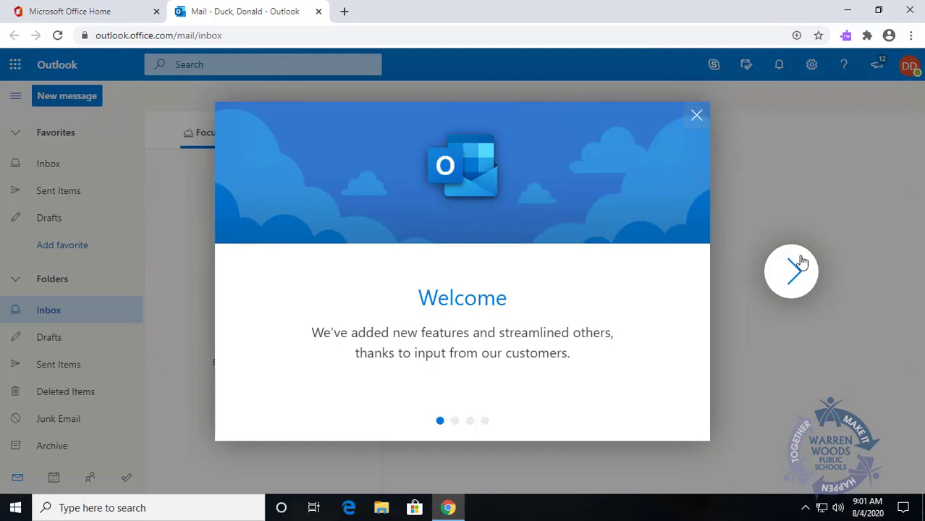
left_click(787, 274)
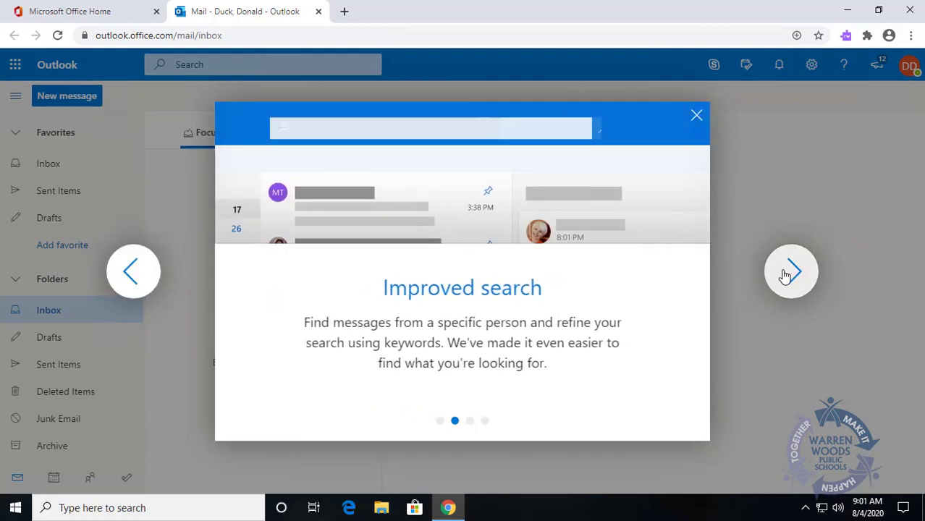
left_click(697, 117)
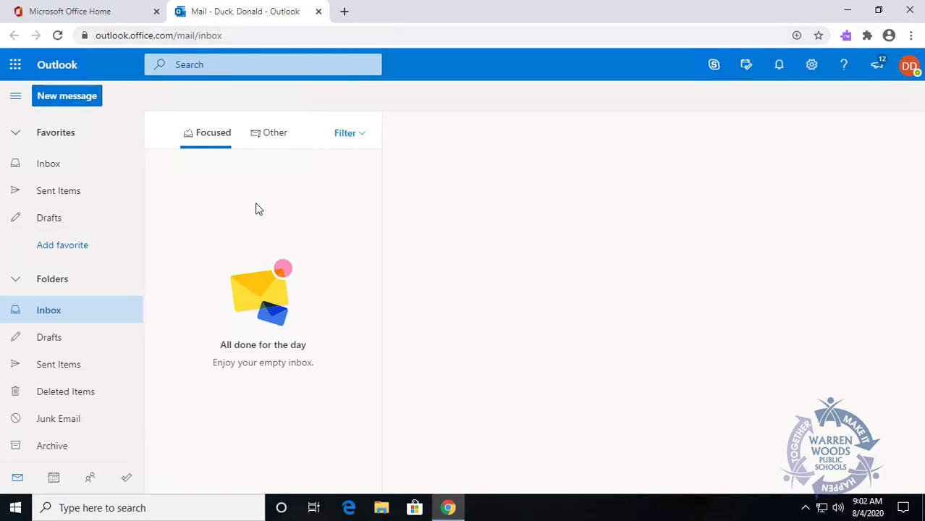
Step: Close the Outlook tab and open OneDrive, dismissing its recent-files and shared-libraries tips
left_click(318, 13)
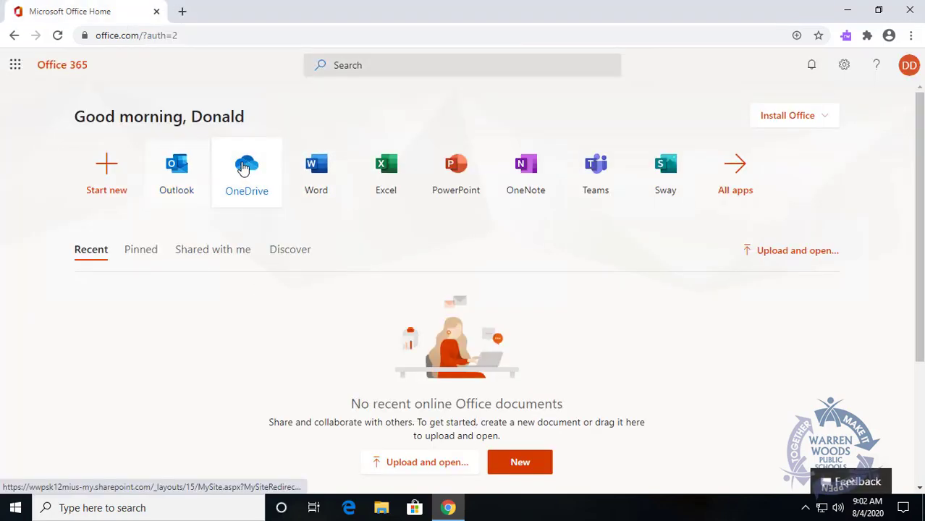
left_click(243, 168)
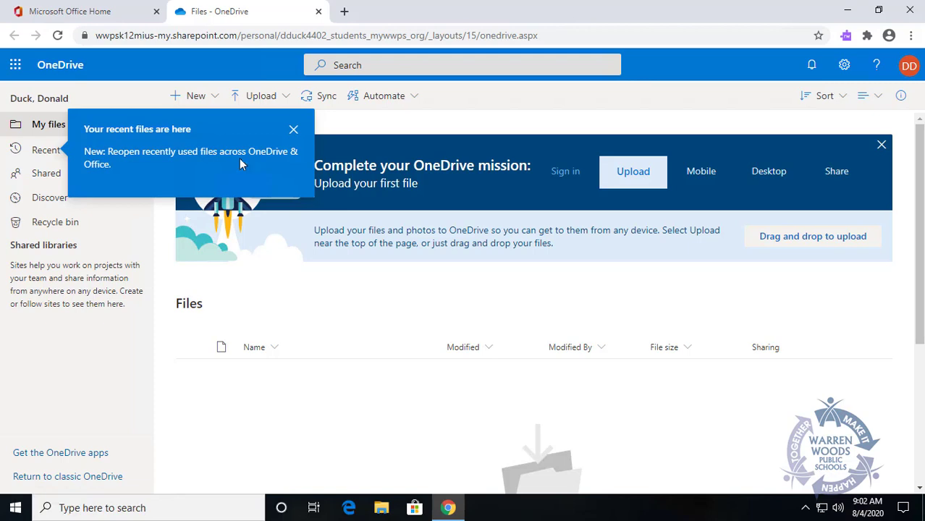
left_click(294, 129)
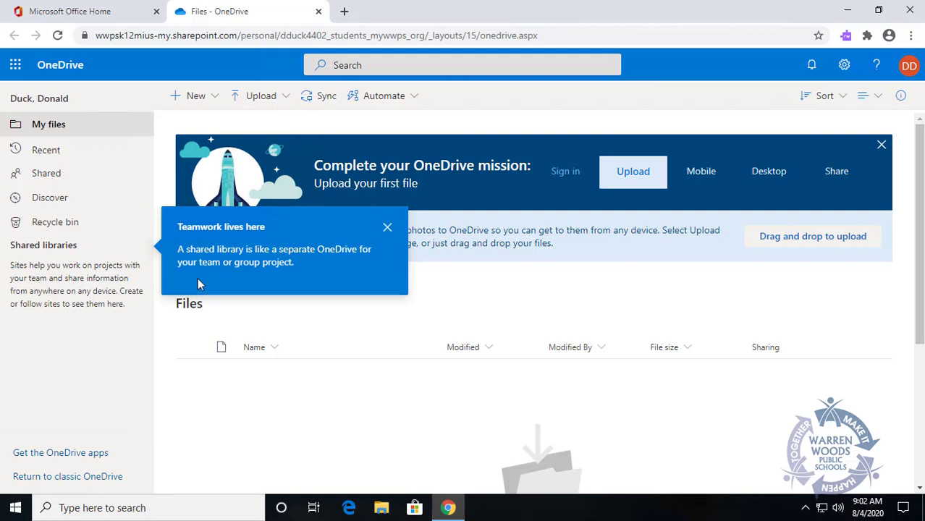
left_click(387, 228)
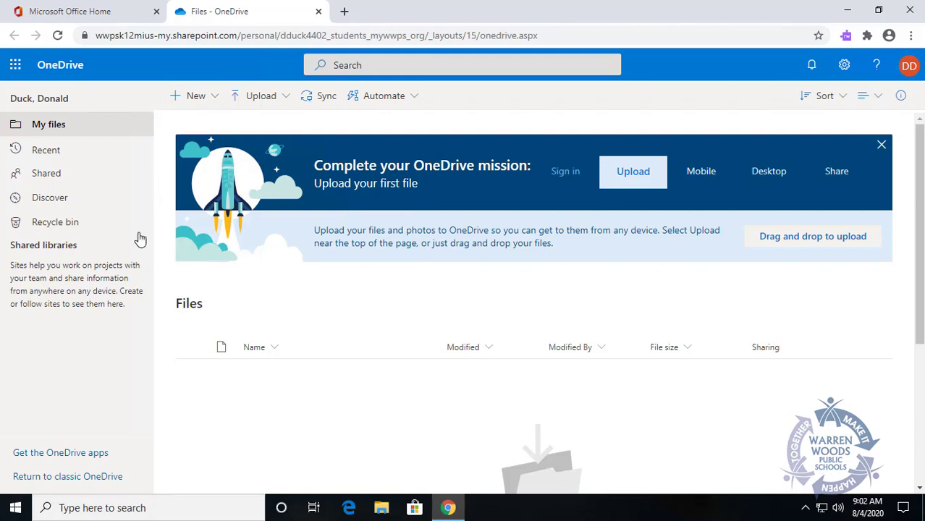
Step: Look at OneDrive's New item list without choosing anything, then close the OneDrive tab
left_click(214, 102)
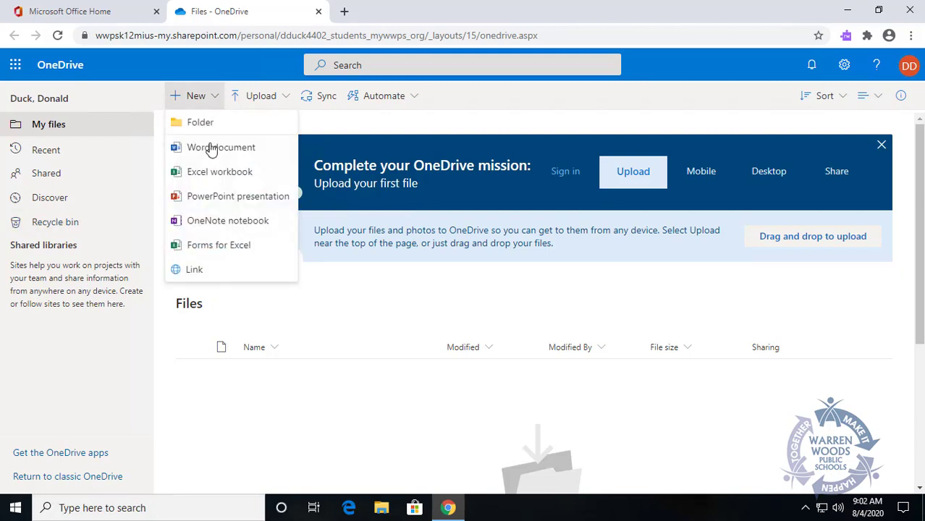
left_click(219, 383)
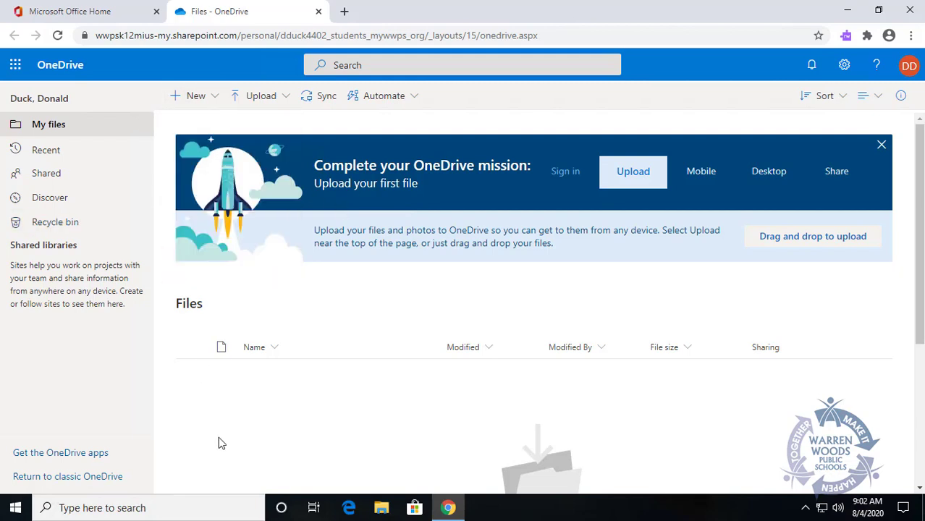
left_click(319, 13)
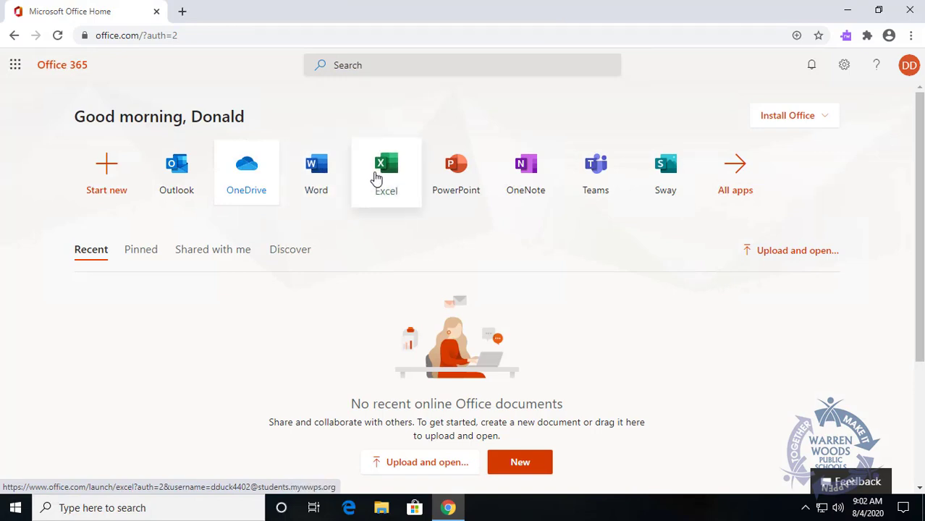
Step: Create a new blank Word document (Document.docx) and close the privacy notice
left_click(316, 178)
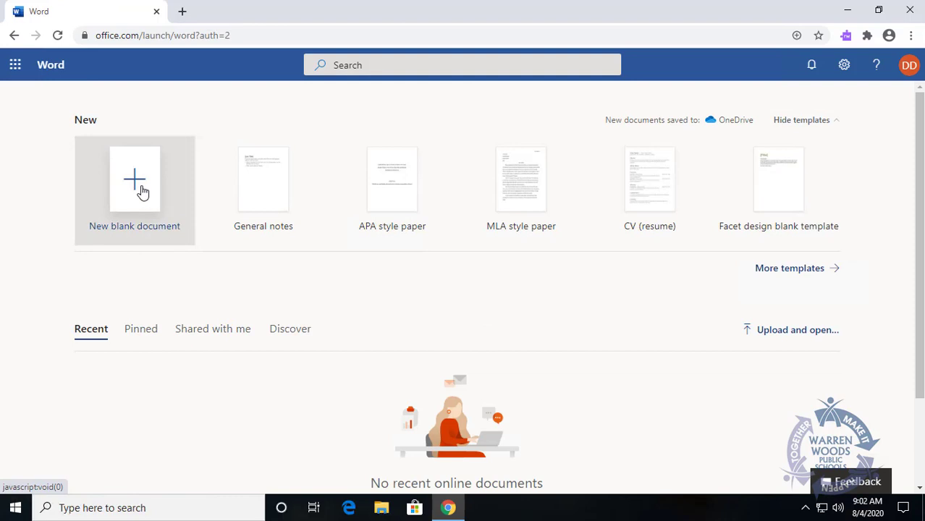
left_click(141, 190)
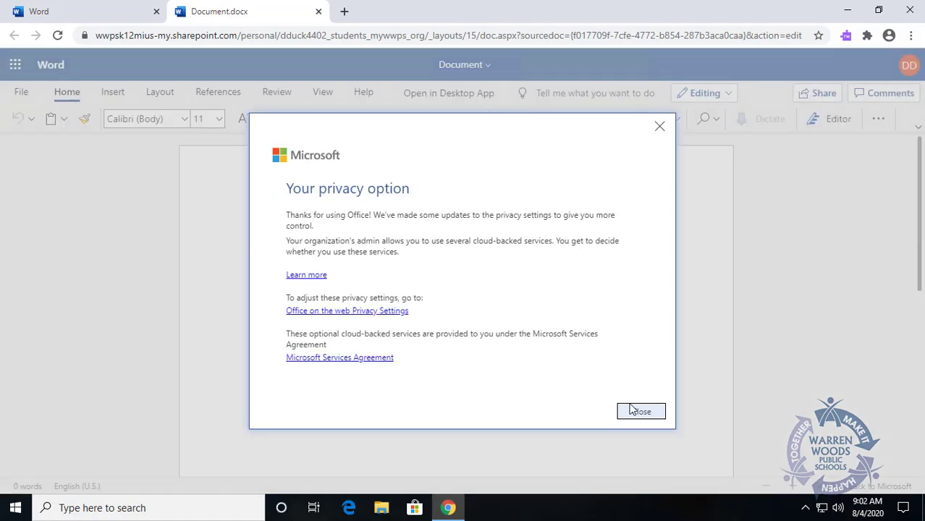
left_click(643, 413)
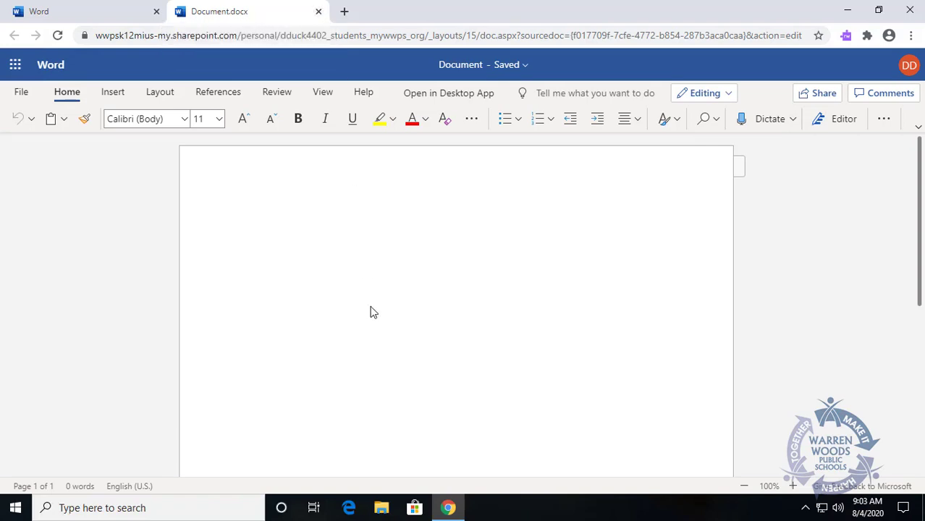
Step: Type 'As you type you will notice the document is automatically saving', rename it 'Test document', close it
type("As you type")
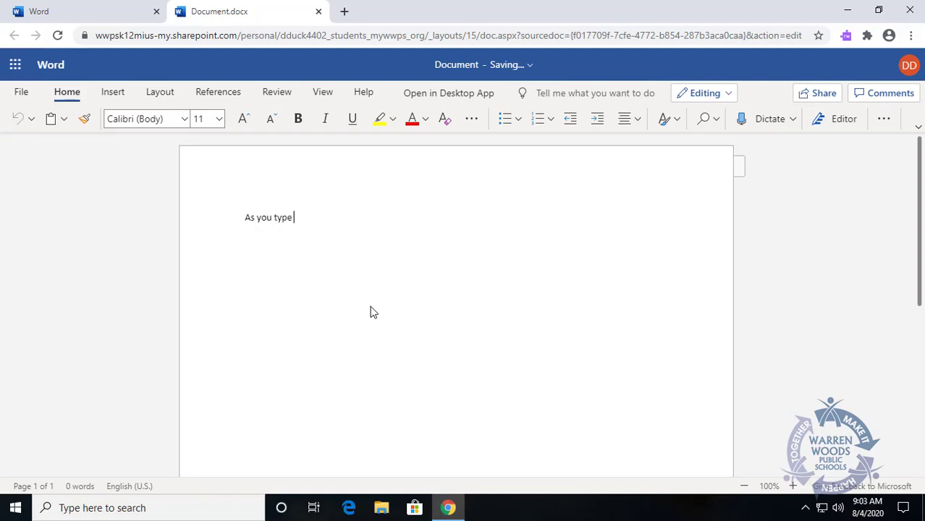
type(" you will notice the do")
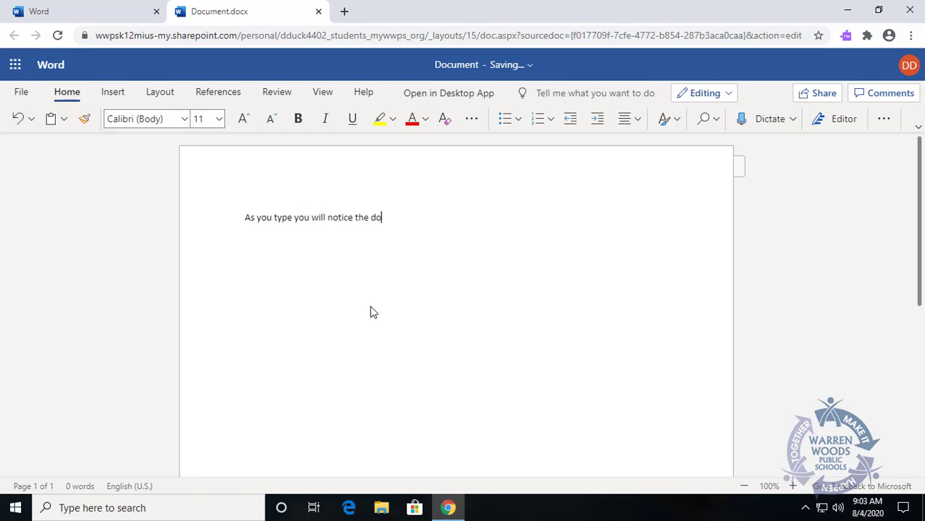
type("cument is automatically saving")
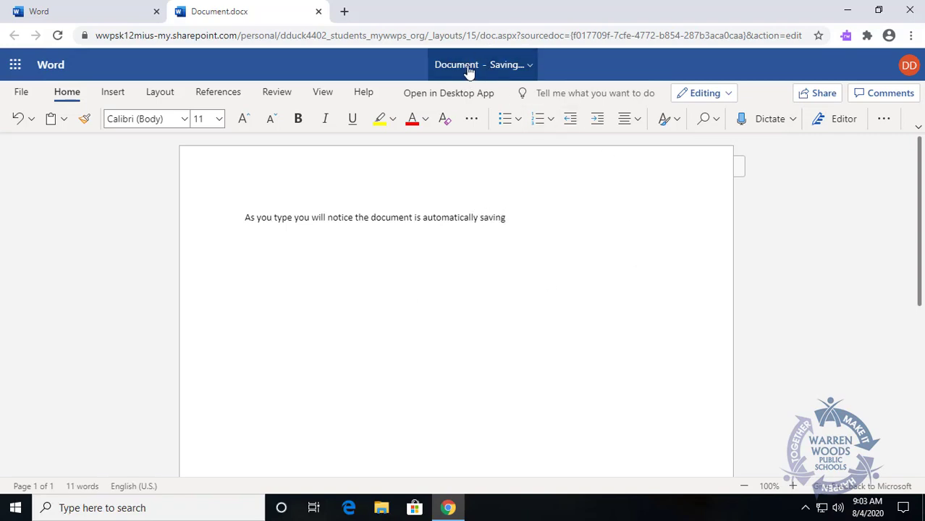
left_click(469, 66)
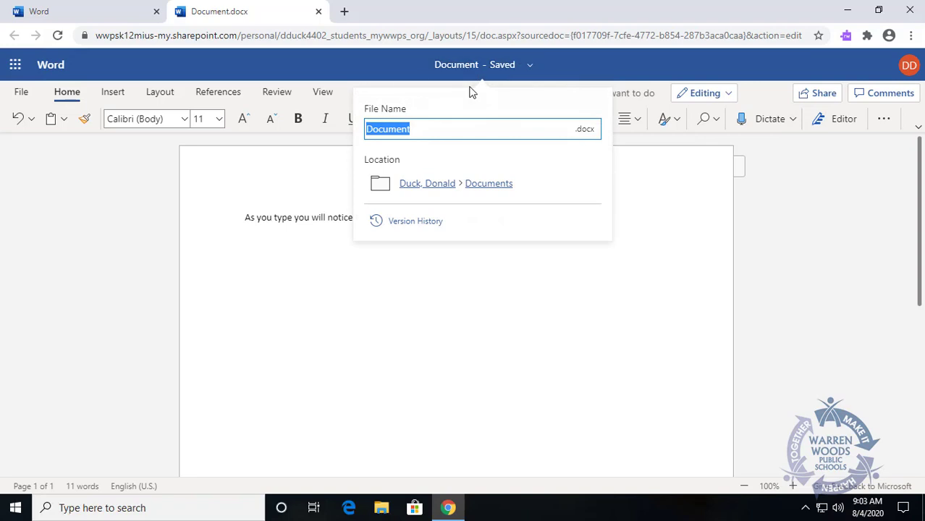
type("Test")
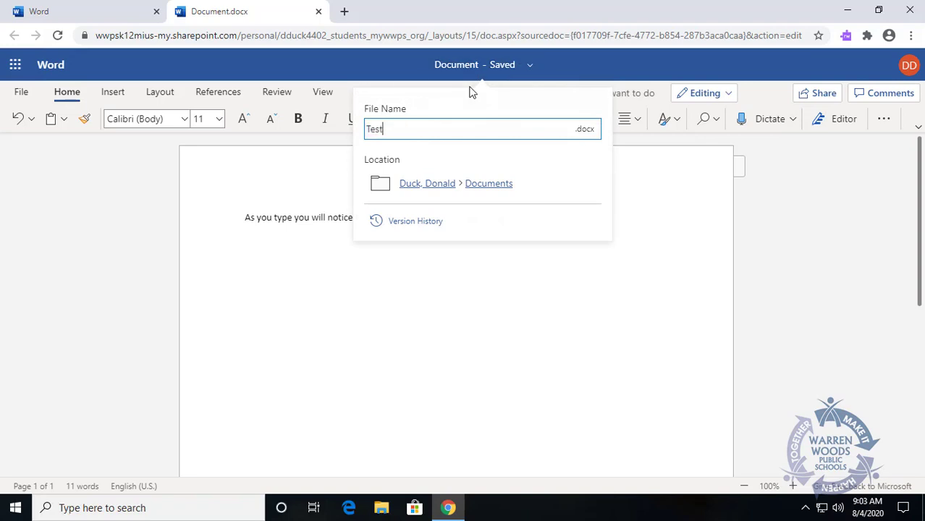
type(" document")
left_click(514, 348)
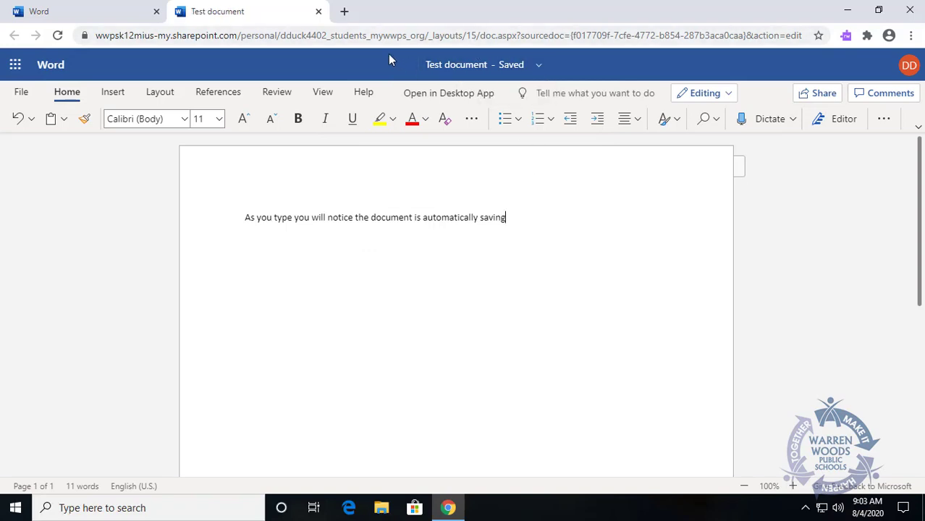
left_click(318, 11)
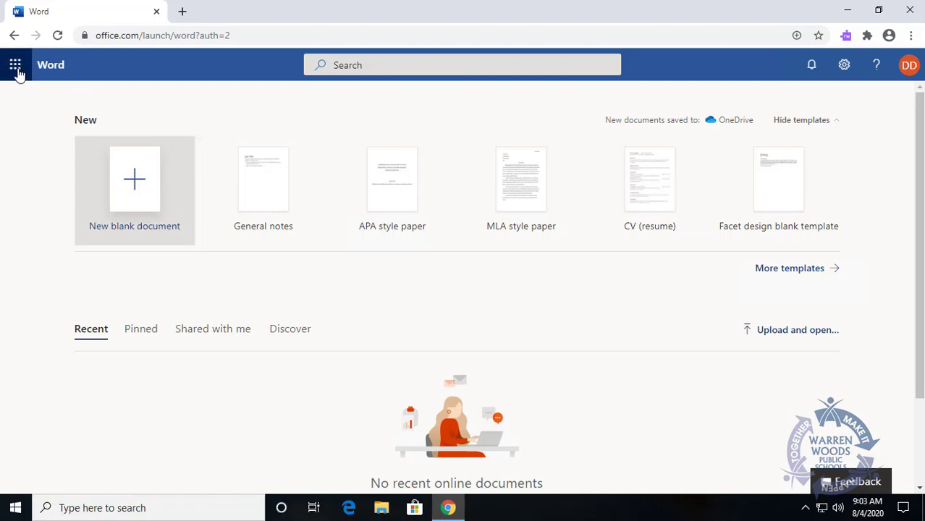
Step: Return to the Office 365 home page through the app launcher
left_click(16, 66)
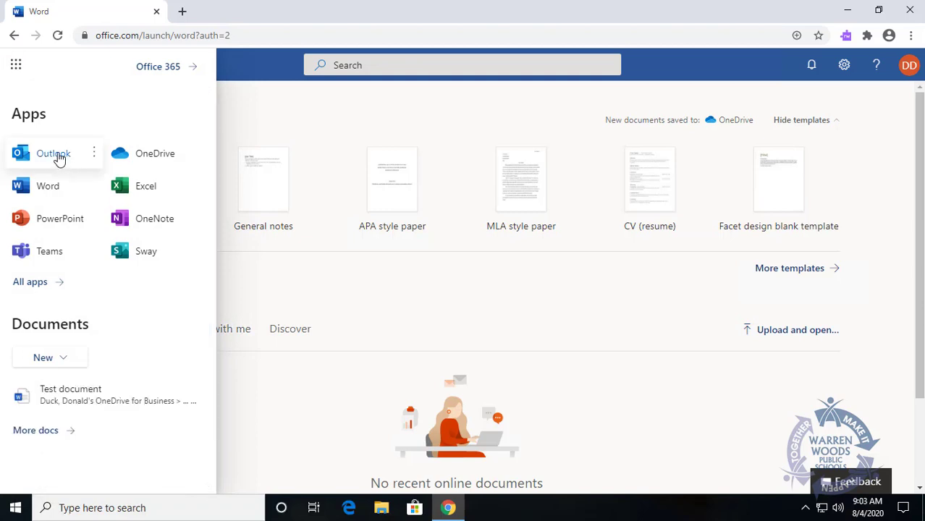
left_click(163, 71)
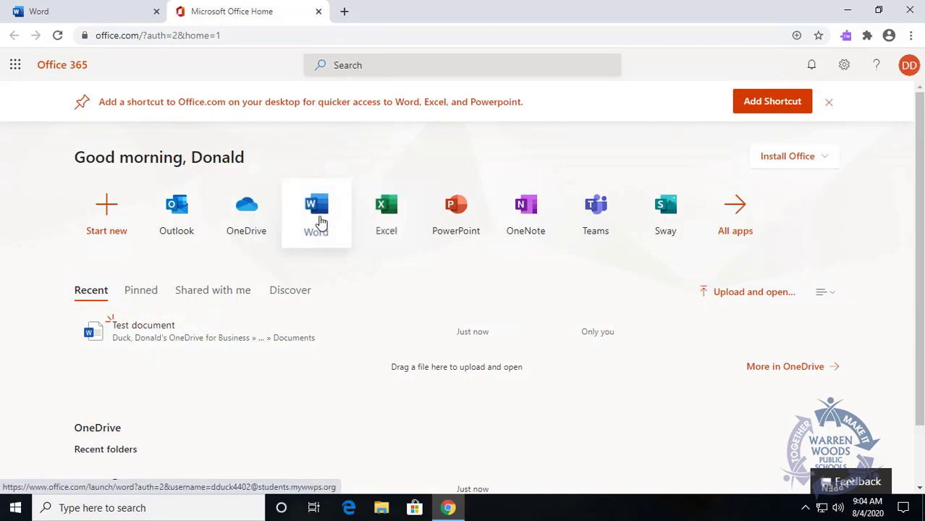
Step: Open OneDrive, add a new folder 'English', and drag Test document.docx onto it
left_click(250, 219)
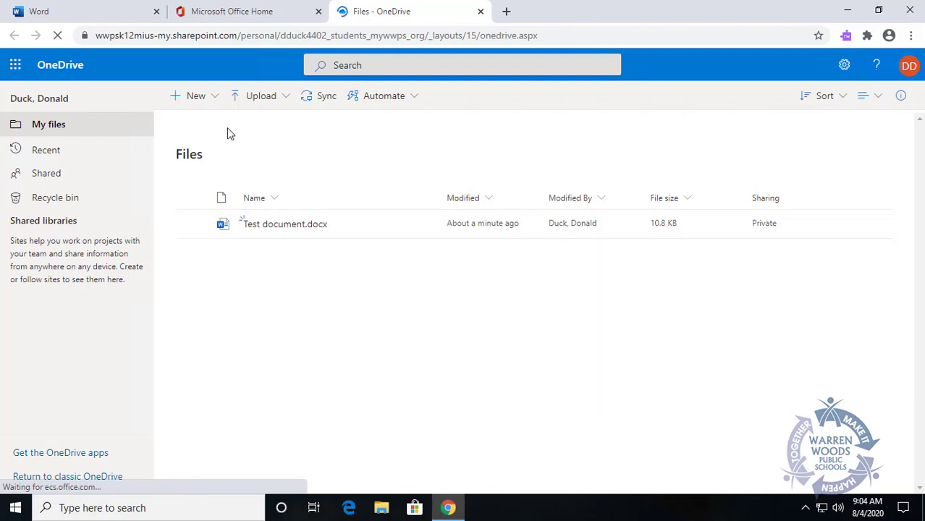
left_click(211, 100)
left_click(199, 124)
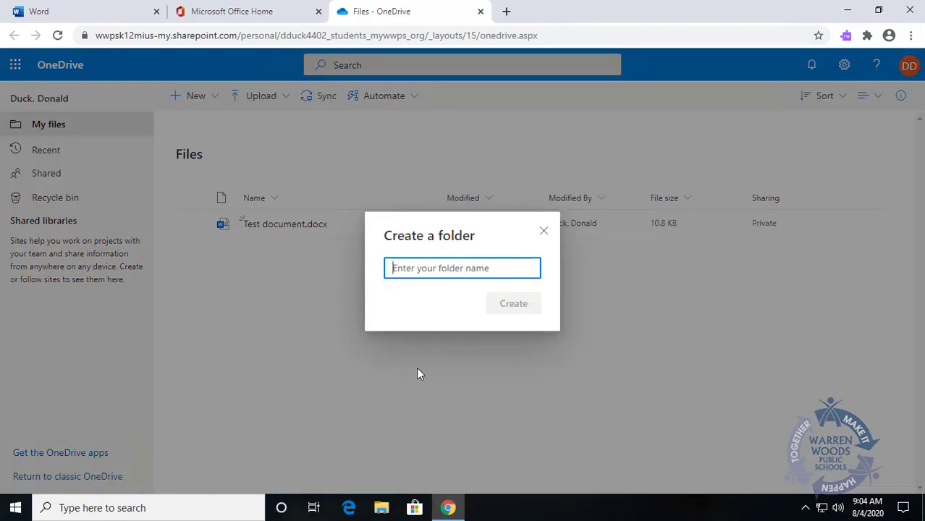
type("English")
key("Return")
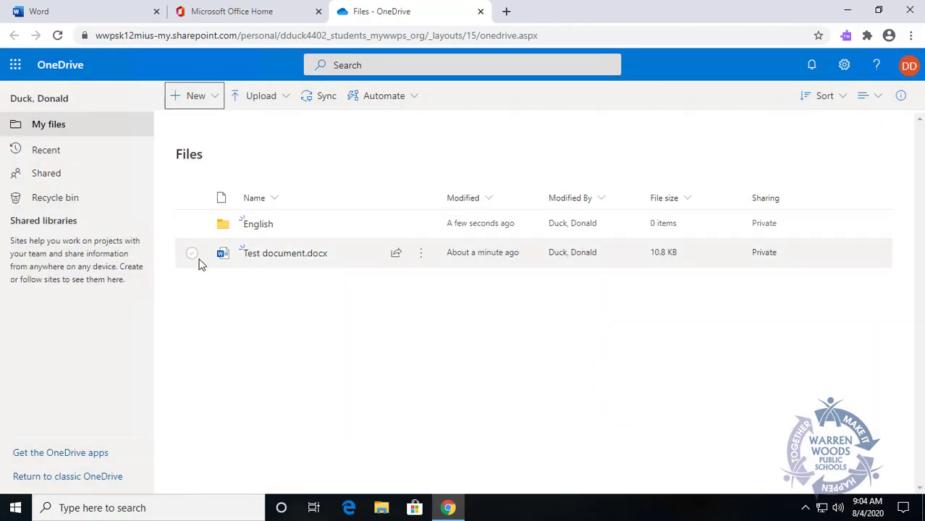
left_click_drag(201, 260, 243, 232)
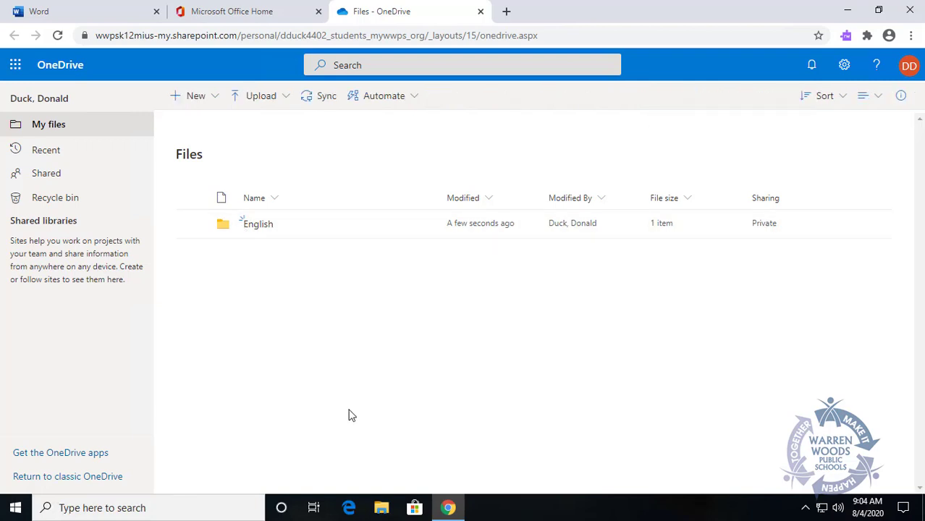
Step: Close the Files - OneDrive tab to return to the Microsoft Office home page
left_click(480, 11)
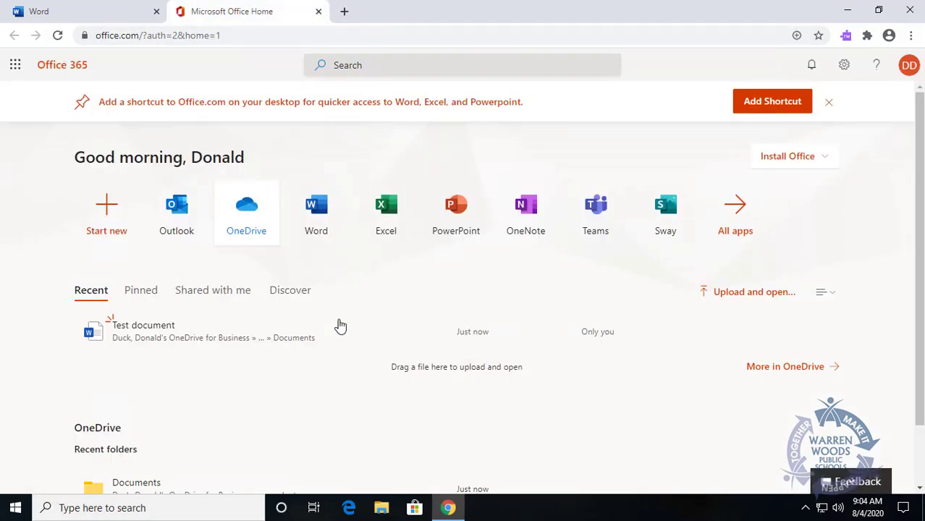